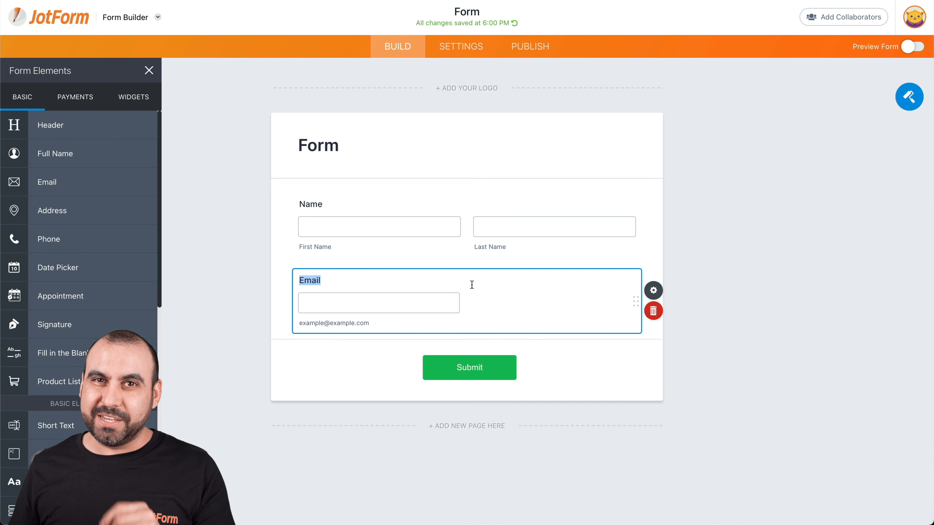
Find the Terms & Conditions widget by searching 'terms' and drop it below the Email field
{"action": "left_click", "coordinate": [138, 101]}
{"action": "left_click", "coordinate": [97, 128]}
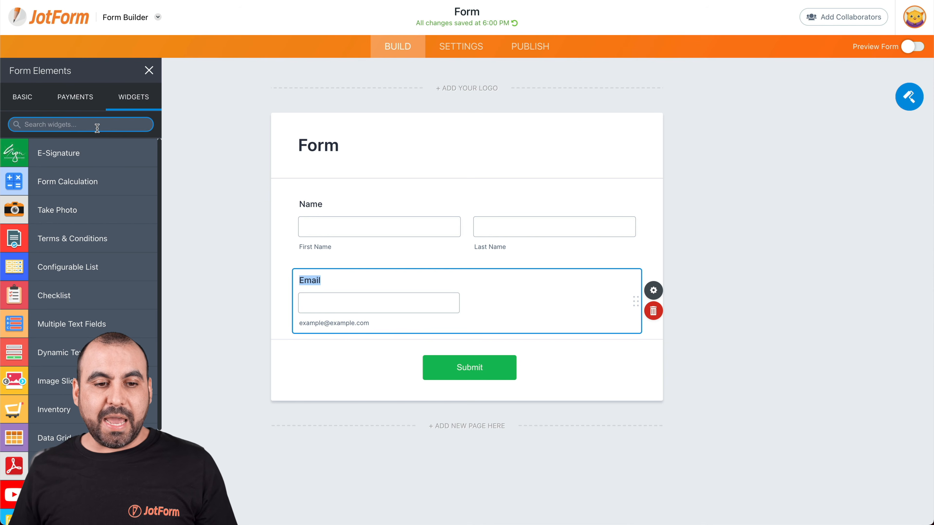
{"action": "type", "text": "terms"}
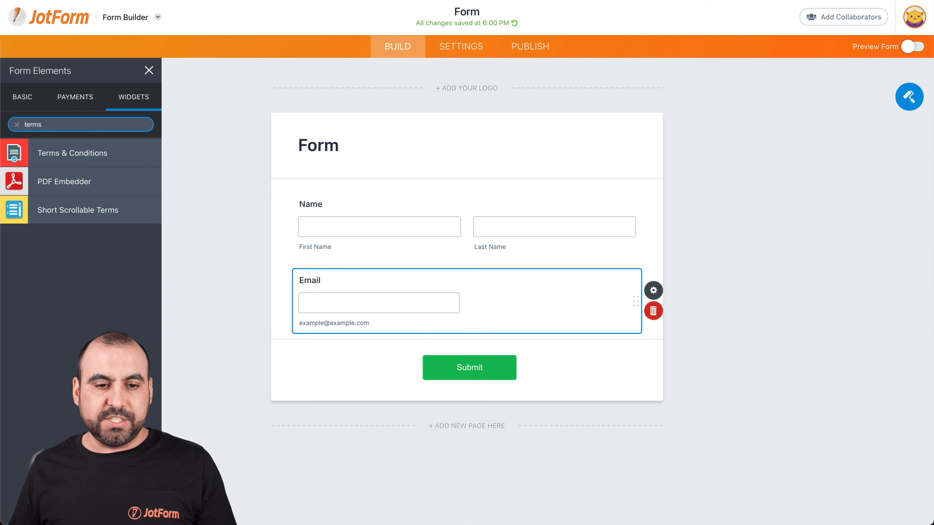
{"action": "left_click", "coordinate": [64, 157]}
{"action": "left_click_drag", "start_coordinate": [64, 156], "coordinate": [415, 370]}
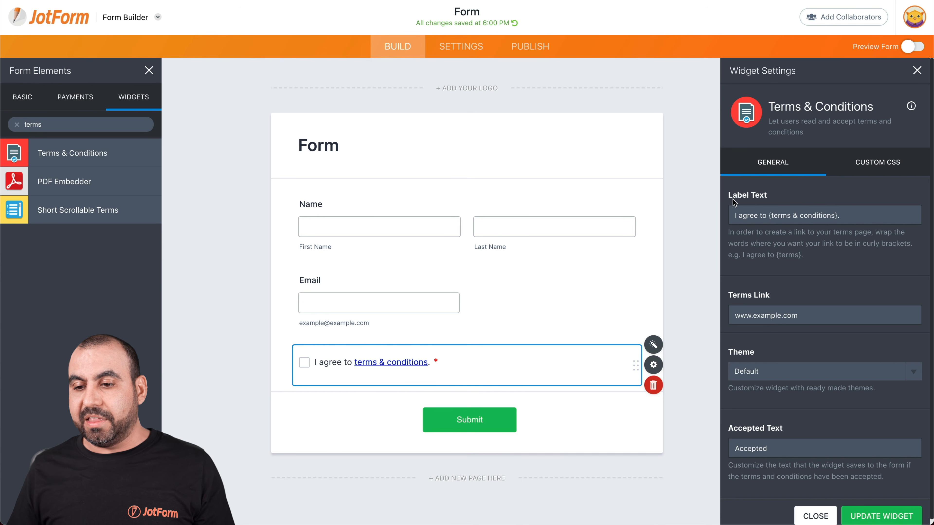
{"action": "left_click_drag", "start_coordinate": [735, 216], "coordinate": [771, 217]}
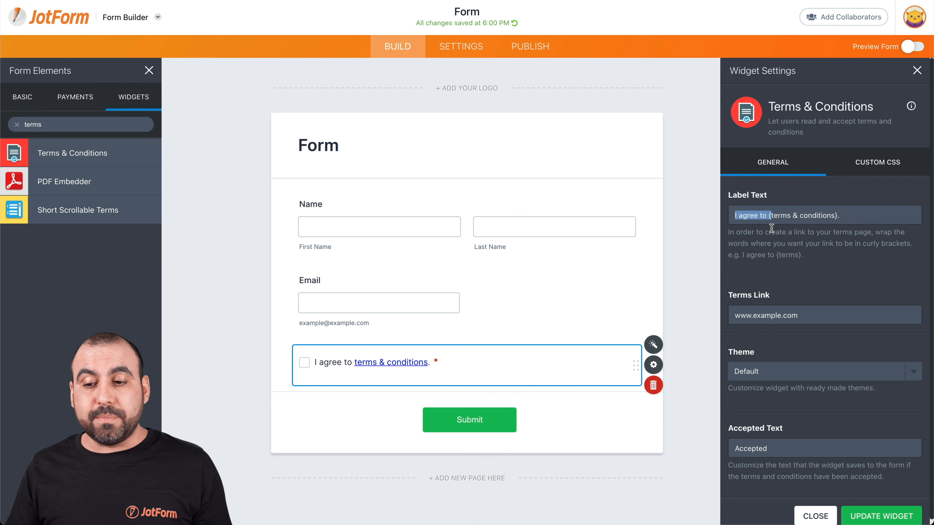
{"action": "left_click", "coordinate": [767, 219]}
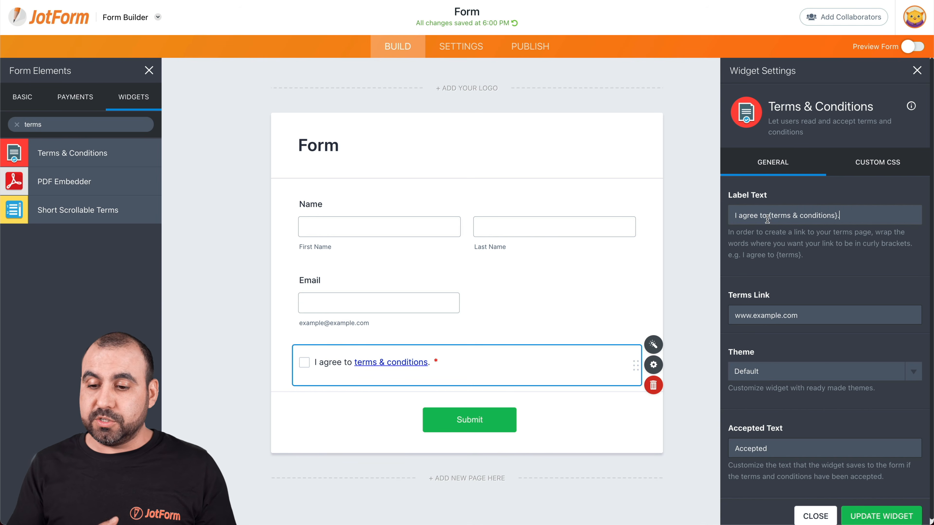
{"action": "triple_click", "coordinate": [752, 313]}
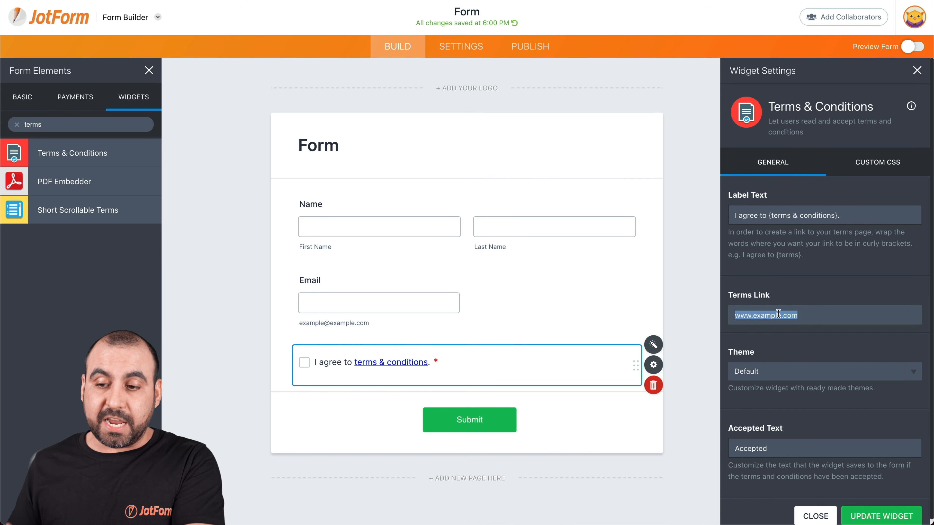
{"action": "type", "text": "https://www.jotform.com/terms/"}
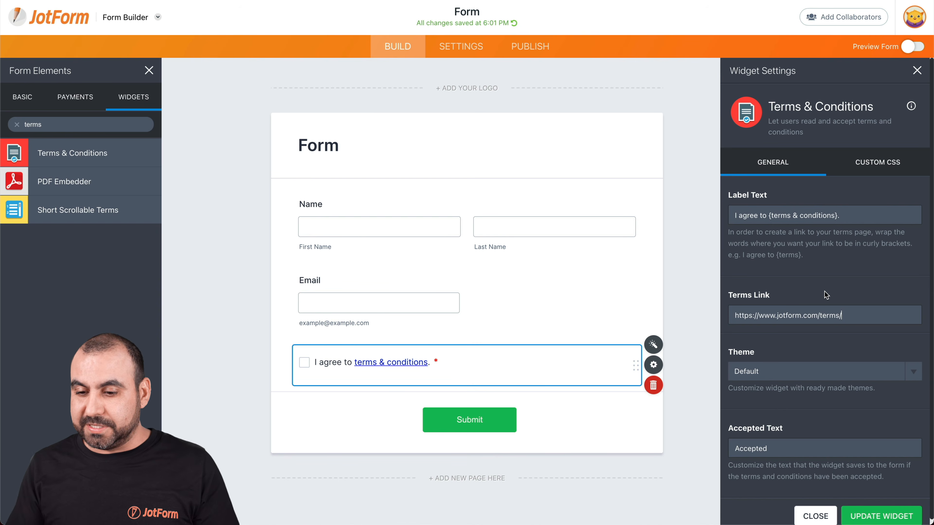
Try the Light theme, revert to Default, and save the widget settings
{"action": "scroll", "coordinate": [826, 294], "scroll_direction": "down", "scroll_amount": 1}
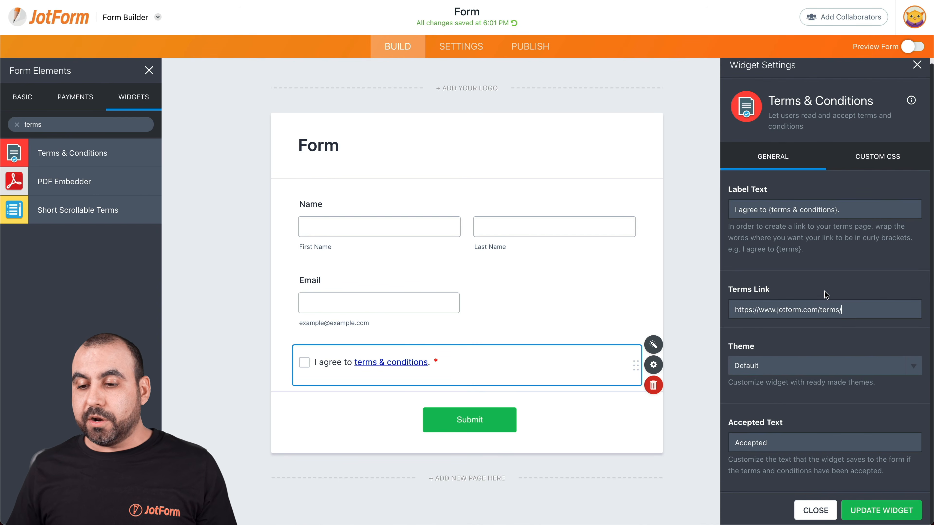
{"action": "left_click", "coordinate": [760, 370]}
{"action": "left_click", "coordinate": [760, 379]}
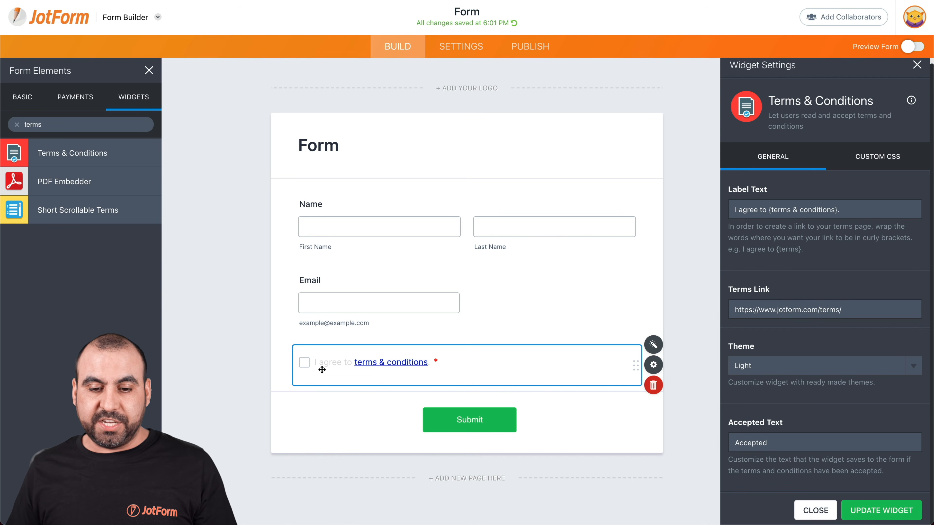
{"action": "left_click", "coordinate": [793, 369]}
{"action": "left_click", "coordinate": [765, 354]}
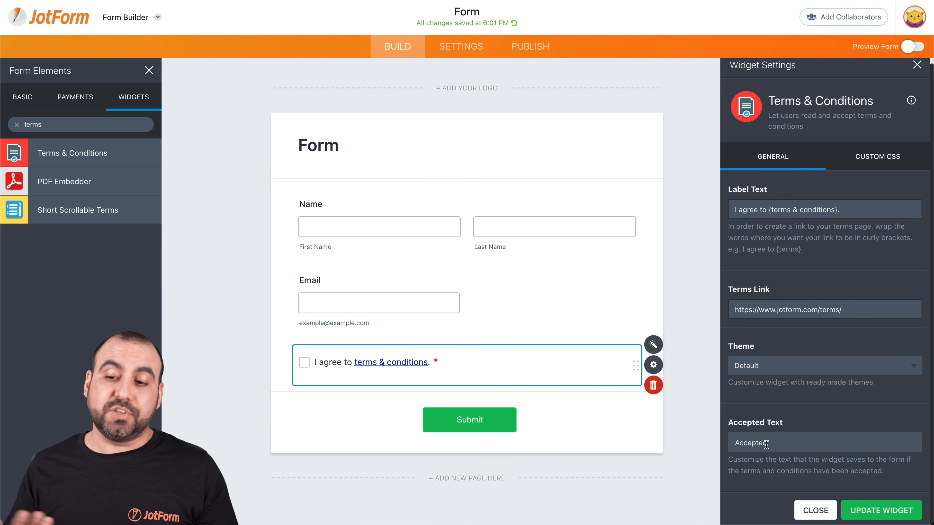
{"action": "left_click", "coordinate": [884, 513]}
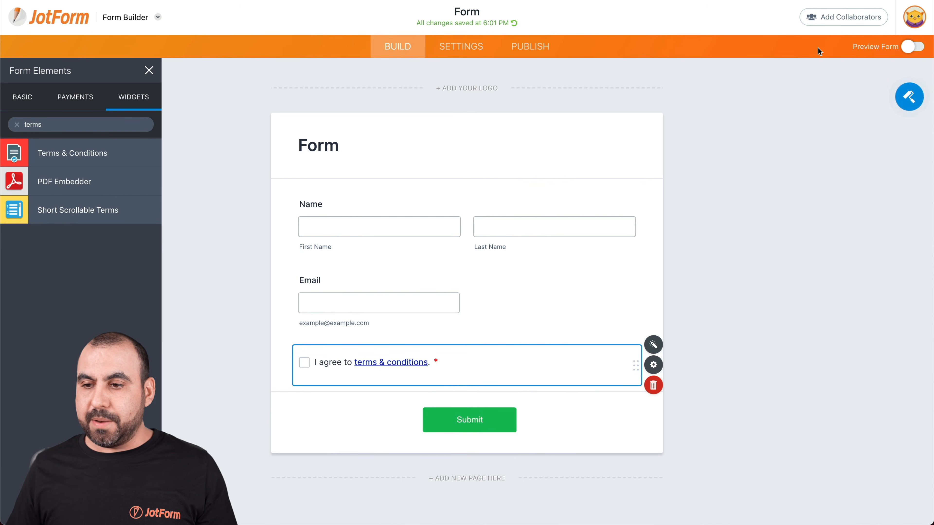
Open the published form live in a new tab and enter a sample first and last name
{"action": "left_click", "coordinate": [522, 45]}
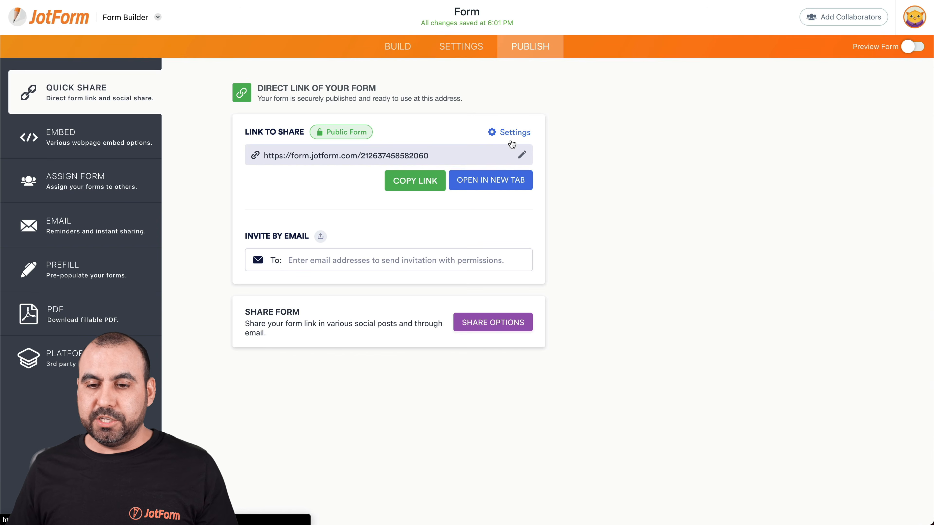
{"action": "left_click", "coordinate": [511, 178]}
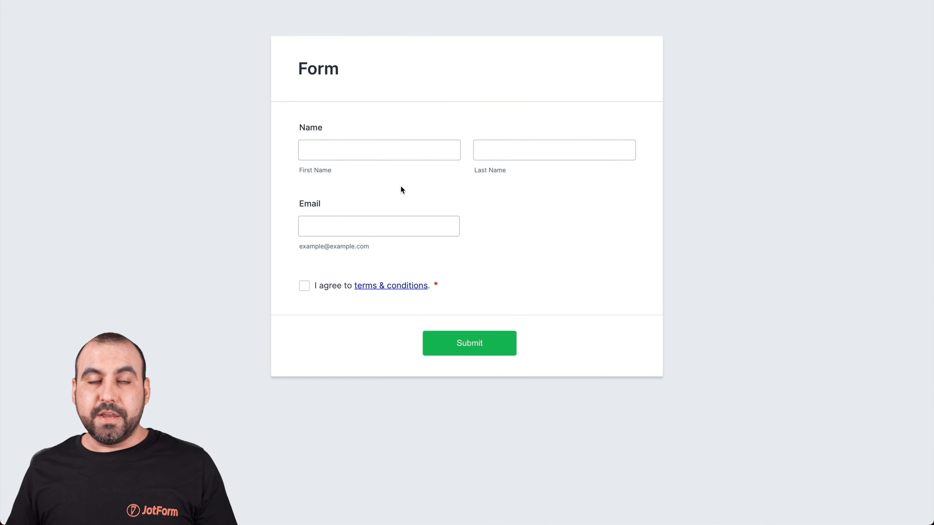
{"action": "left_click", "coordinate": [393, 159]}
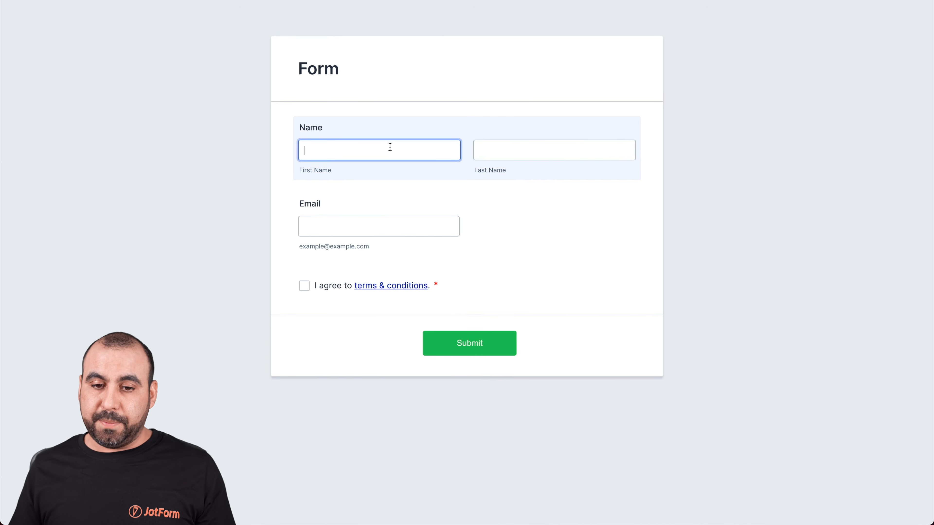
{"action": "type", "text": "jorge"}
{"action": "key", "text": "Tab"}
{"action": "type", "text": "ag"}
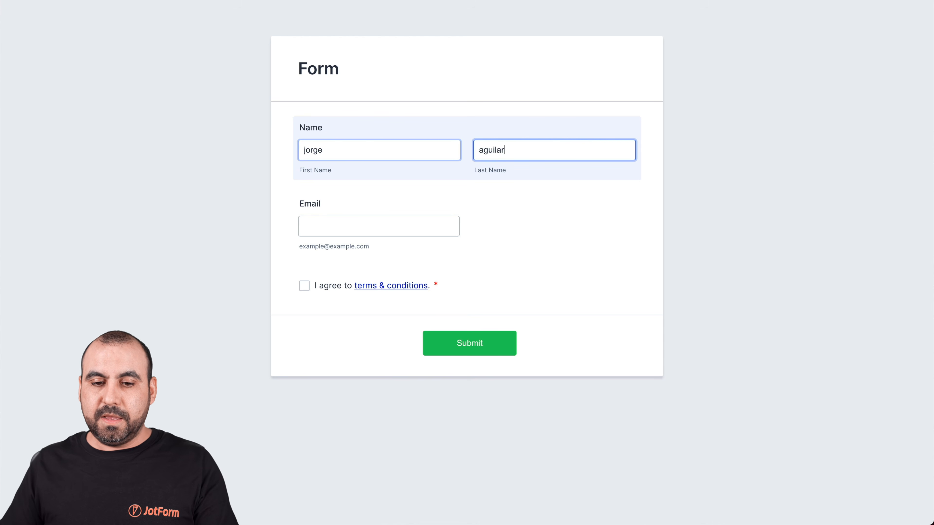
Enter a sample email, tick the agreement, follow the terms link, then return to Publish
{"action": "left_click", "coordinate": [332, 225]}
{"action": "type", "text": "test@test.com"}
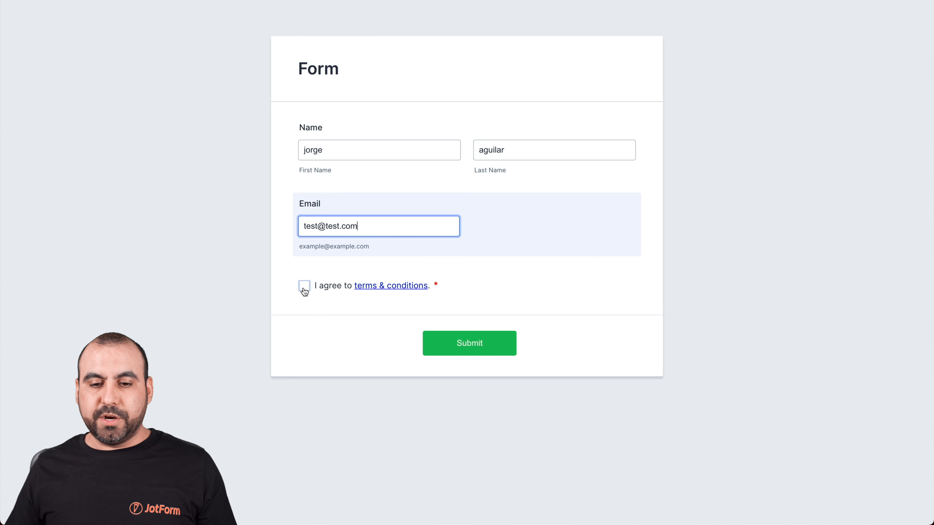
{"action": "left_click", "coordinate": [303, 287]}
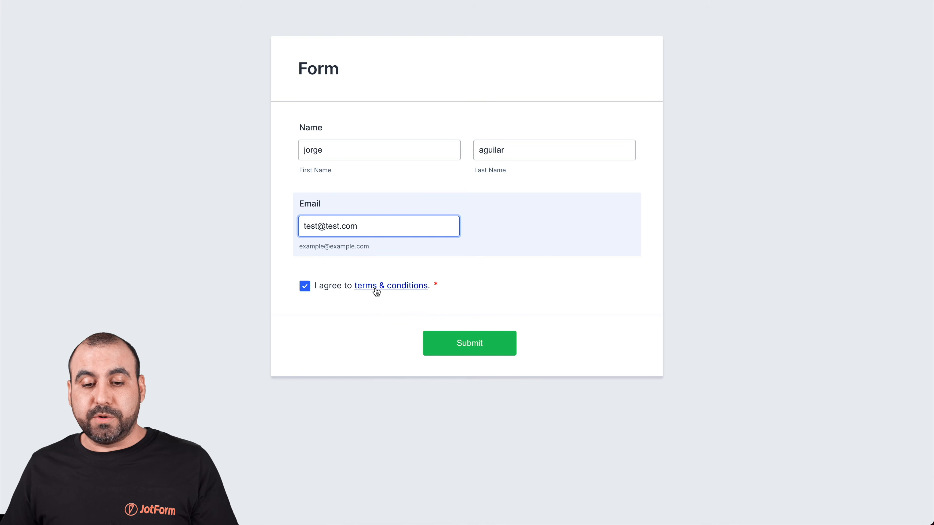
{"action": "left_click", "coordinate": [387, 287]}
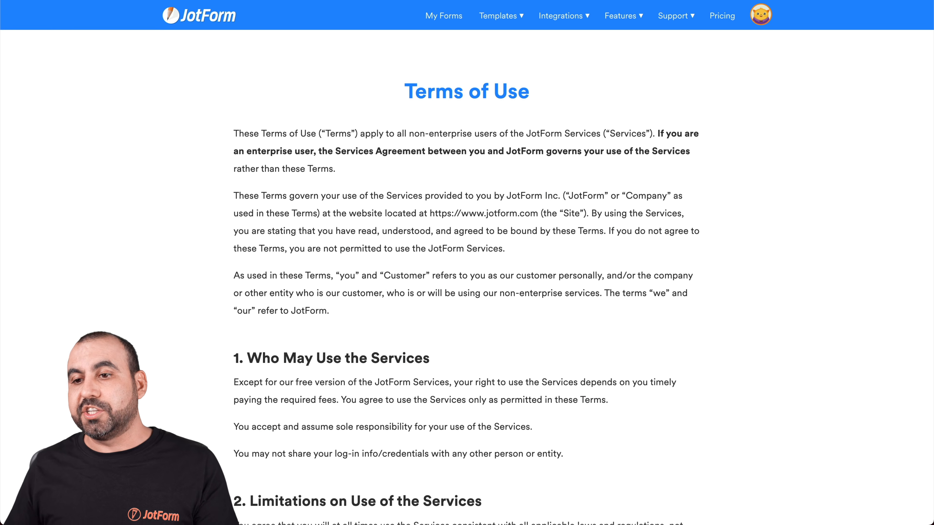
{"action": "left_click", "coordinate": [558, 1]}
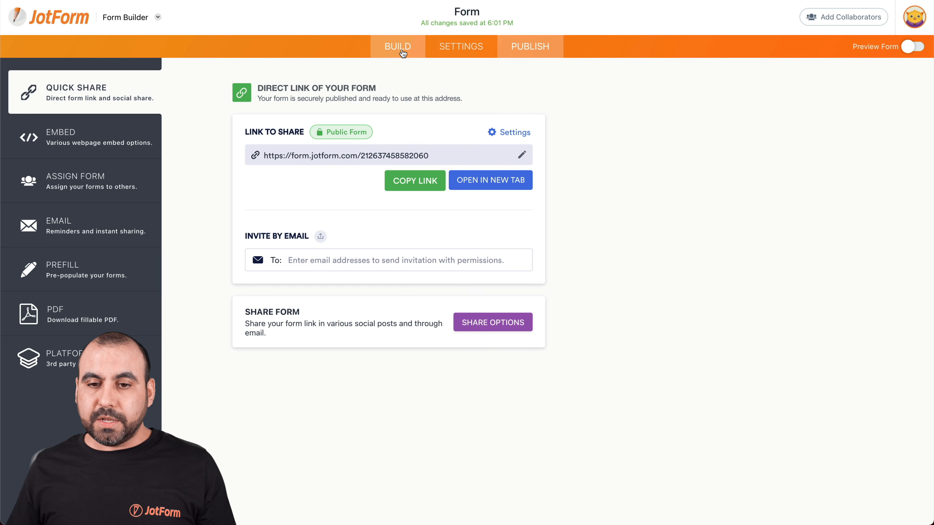
Back in the builder, replace the Terms & Conditions widget with Short Scrollable Terms below Email
{"action": "left_click", "coordinate": [401, 48]}
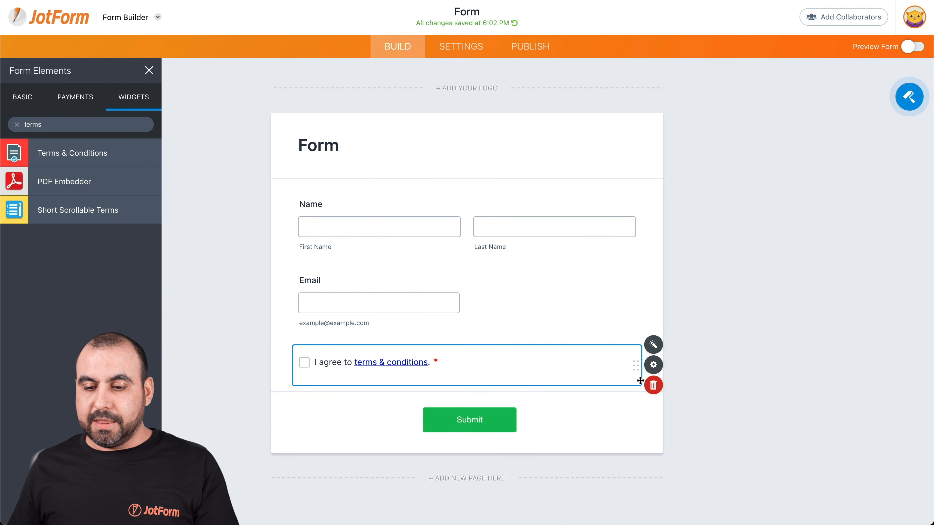
{"action": "left_click", "coordinate": [653, 385]}
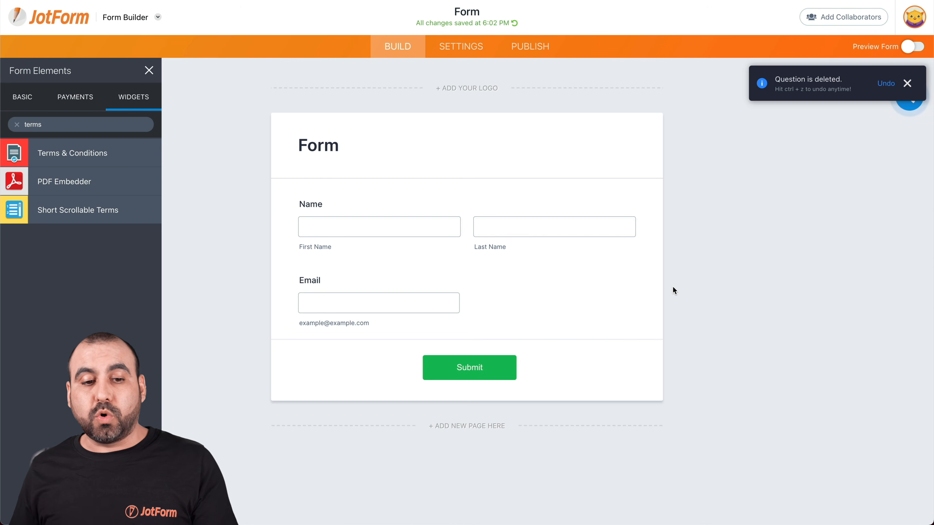
{"action": "left_click_drag", "start_coordinate": [68, 211], "coordinate": [413, 355]}
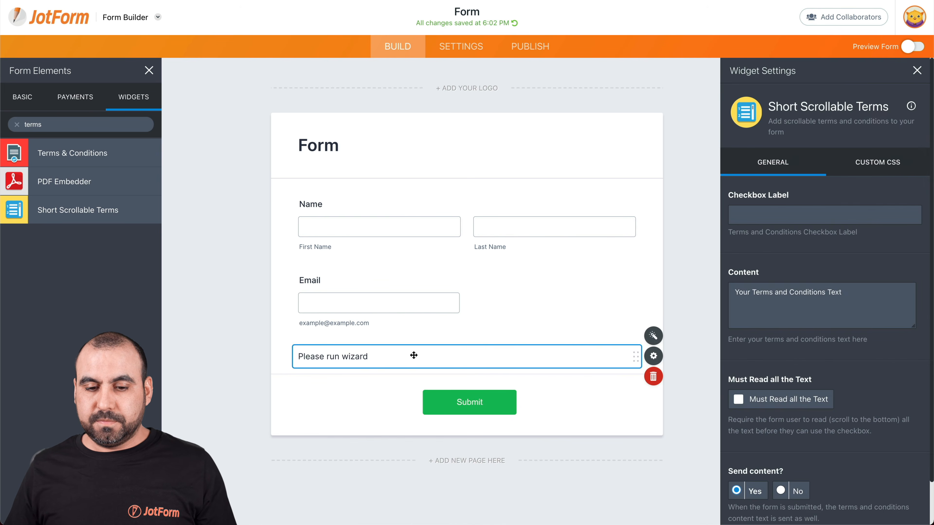
{"action": "scroll", "coordinate": [481, 313], "scroll_direction": "down", "scroll_amount": 2}
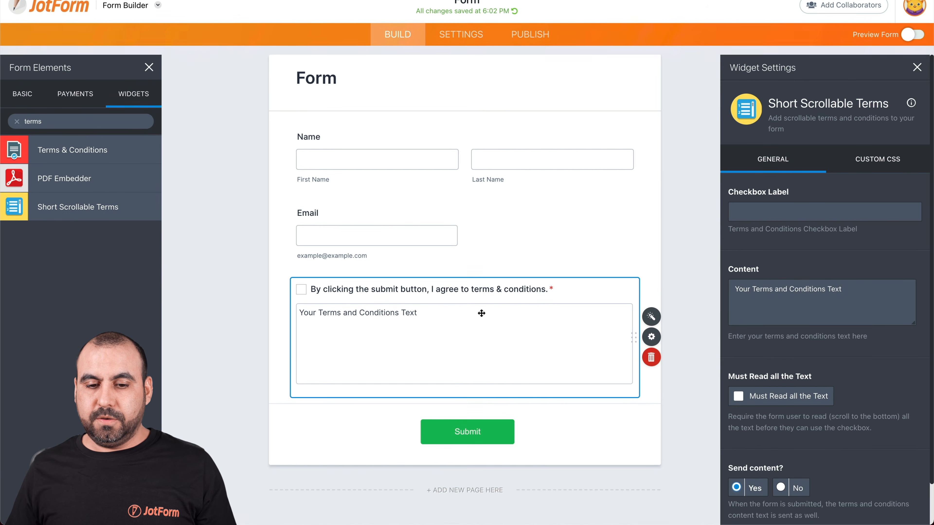
{"action": "scroll", "coordinate": [481, 313], "scroll_direction": "down", "scroll_amount": 1}
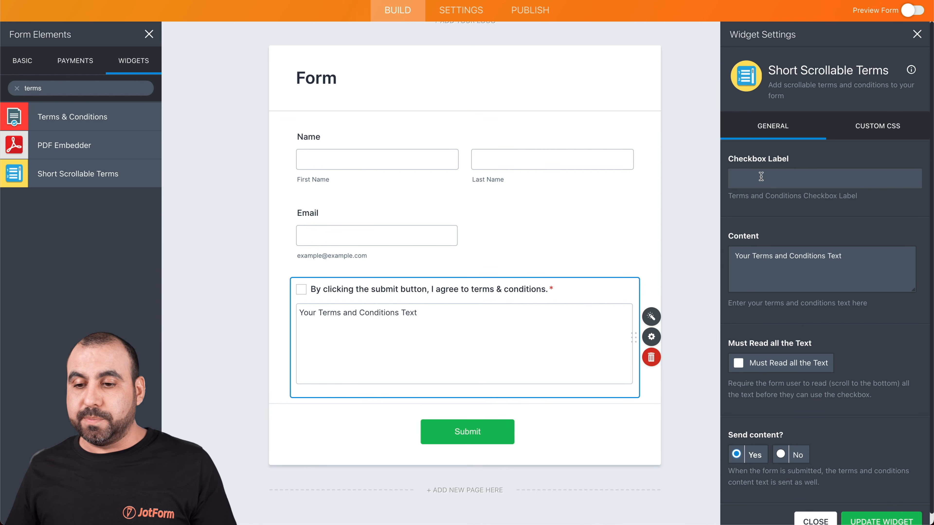
Clear the checkbox label and delete the placeholder terms from the Content field
{"action": "type", "text": "By clicking"}
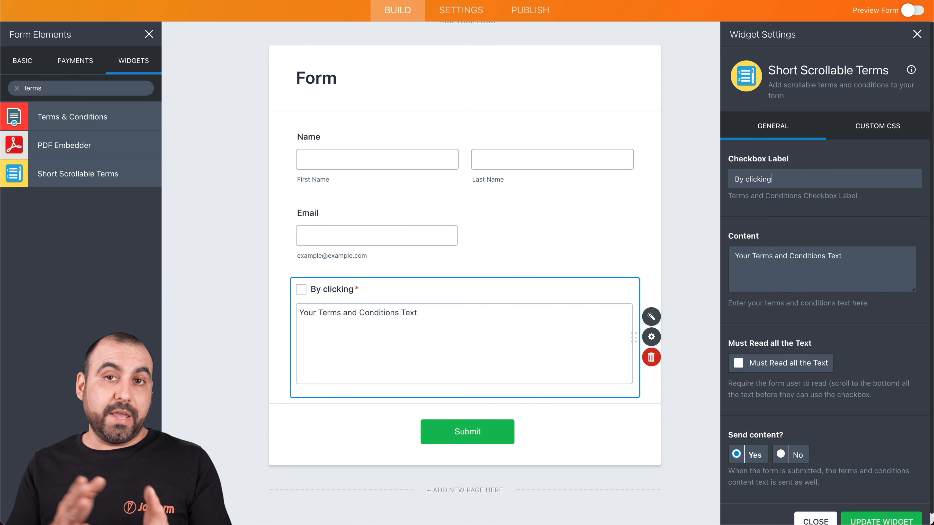
{"action": "left_click_drag", "start_coordinate": [774, 179], "coordinate": [734, 179]}
{"action": "key", "text": "BackSpace"}
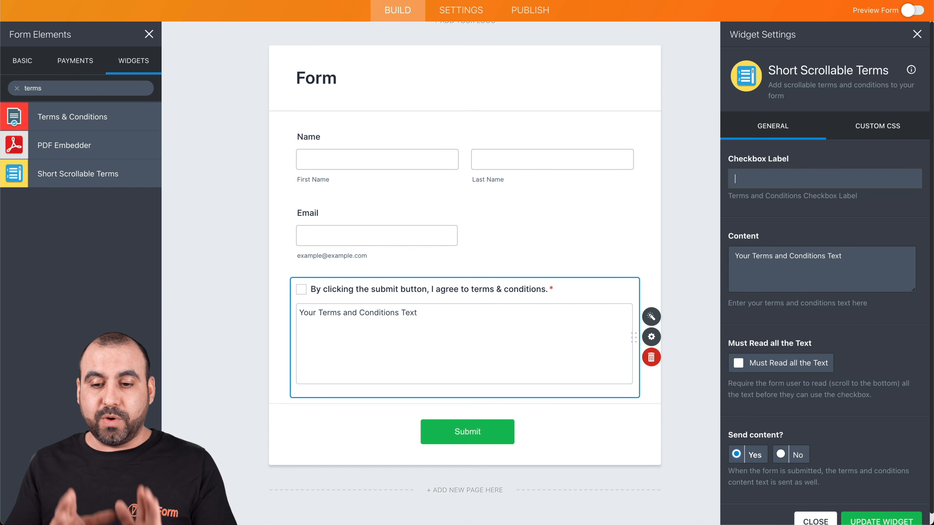
{"action": "left_click", "coordinate": [744, 283]}
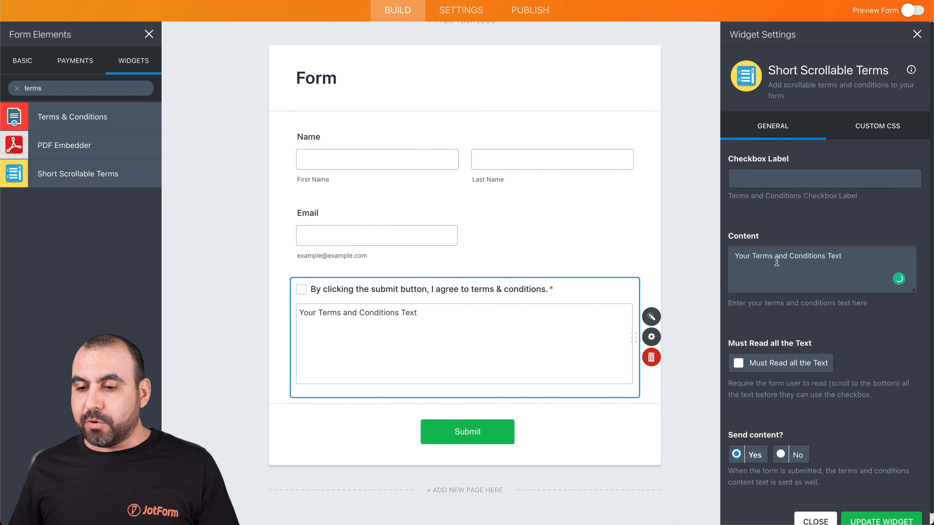
{"action": "double_click", "coordinate": [791, 254]}
{"action": "triple_click", "coordinate": [792, 254]}
{"action": "key", "text": "BackSpace"}
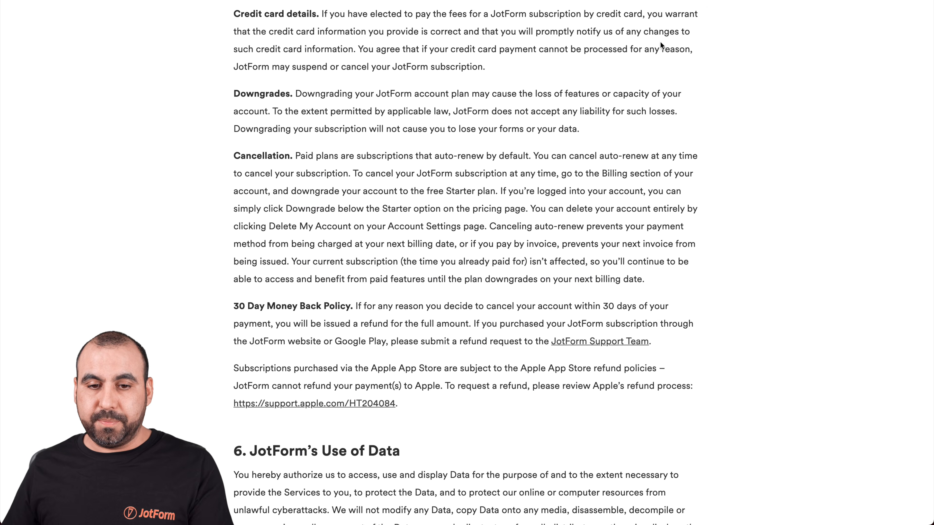
Paste the Terms of Use text, starting '1. Who May Use the Services', into Content
{"action": "scroll", "coordinate": [416, 138], "scroll_direction": "up", "scroll_amount": 10}
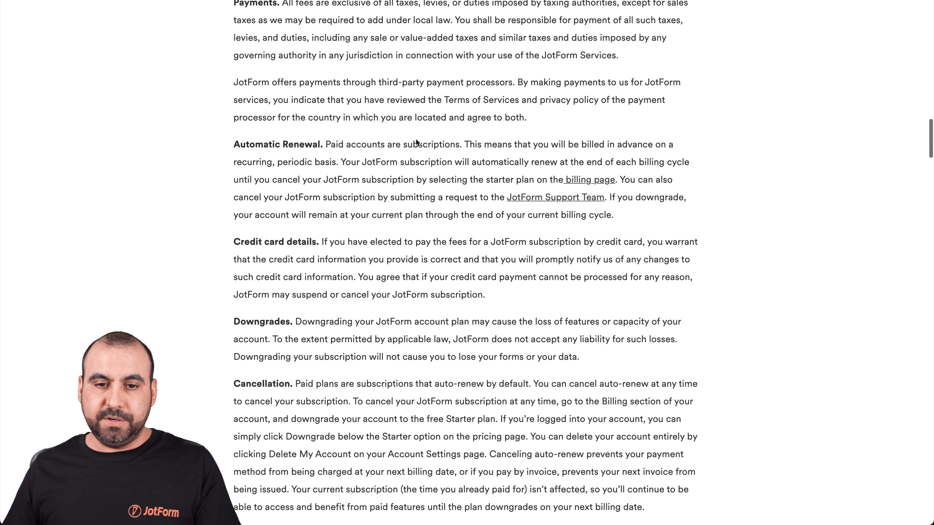
{"action": "scroll", "coordinate": [416, 138], "scroll_direction": "up", "scroll_amount": 15}
{"action": "scroll", "coordinate": [268, 99], "scroll_direction": "down", "scroll_amount": 5}
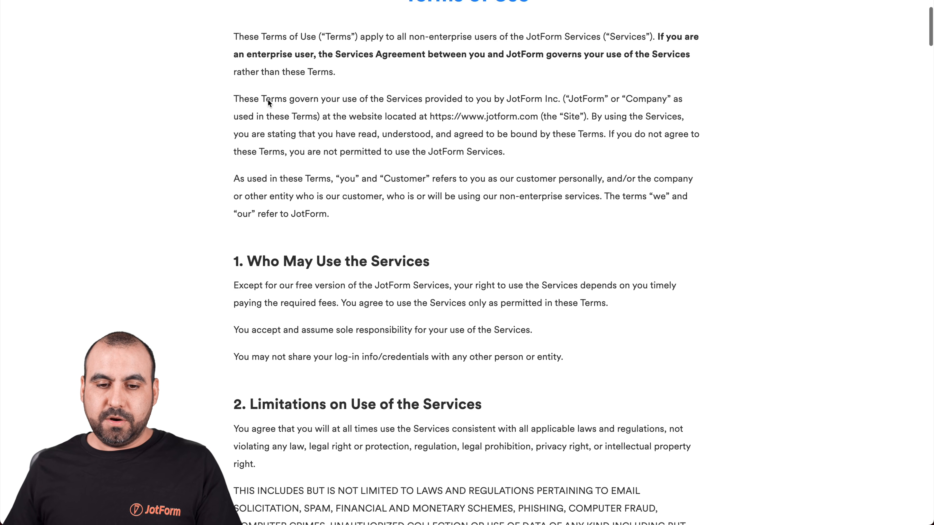
{"action": "scroll", "coordinate": [223, 346], "scroll_direction": "down", "scroll_amount": 3}
{"action": "left_click_drag", "start_coordinate": [233, 97], "coordinate": [698, 418]}
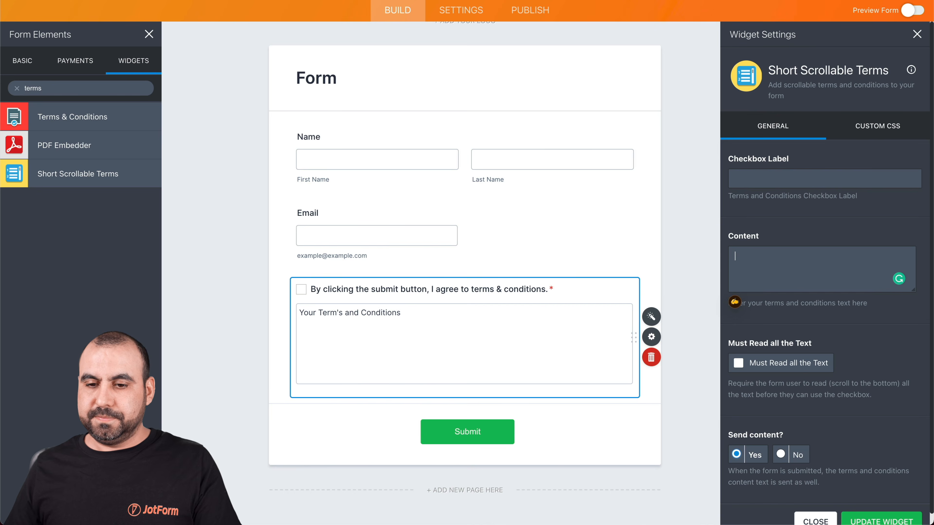
{"action": "key", "text": "ctrl+v"}
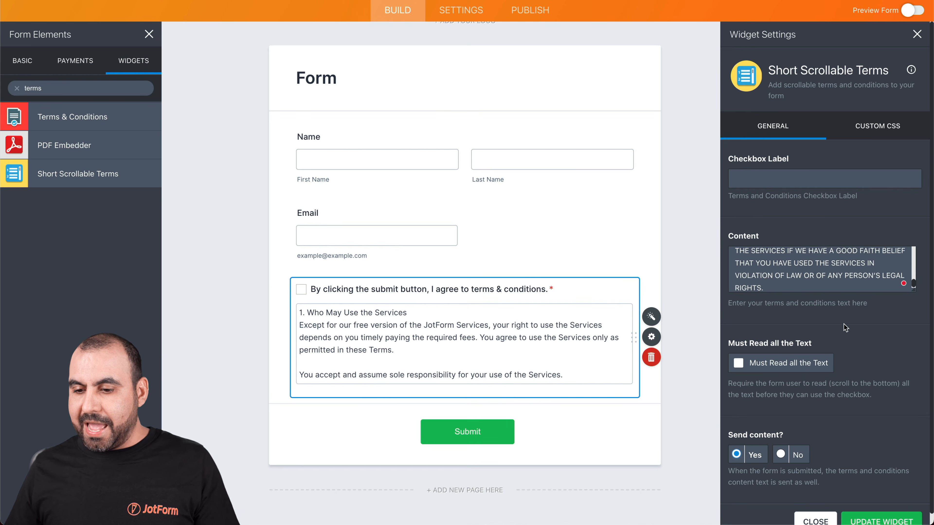
{"action": "scroll", "coordinate": [843, 323], "scroll_direction": "down", "scroll_amount": 1}
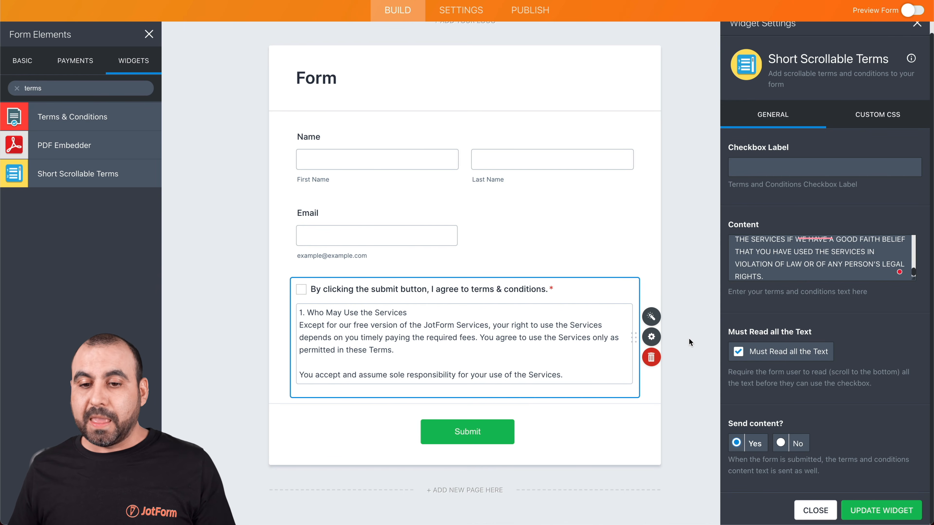
{"action": "scroll", "coordinate": [689, 341], "scroll_direction": "up", "scroll_amount": 5}
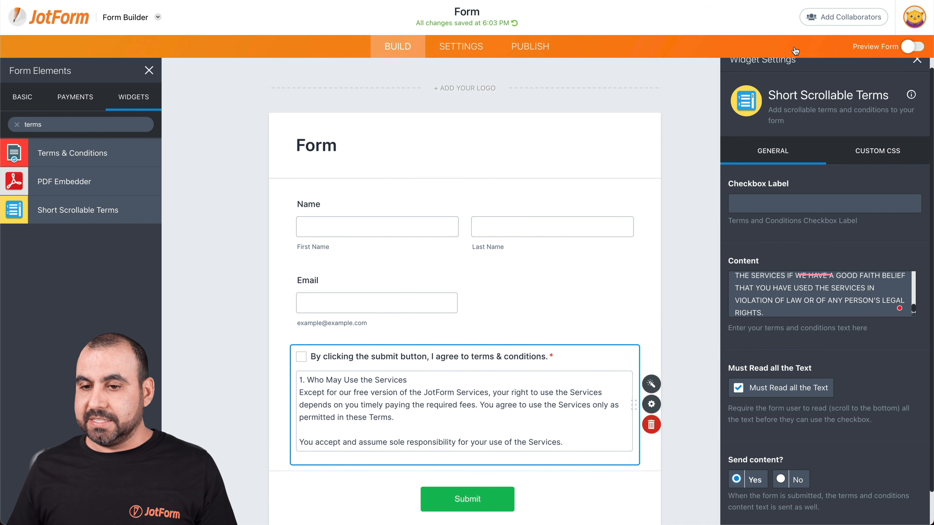
{"action": "scroll", "coordinate": [877, 364], "scroll_direction": "down", "scroll_amount": 2}
Update the widget, open the published form live, and try agreeing without reading
{"action": "left_click", "coordinate": [876, 517]}
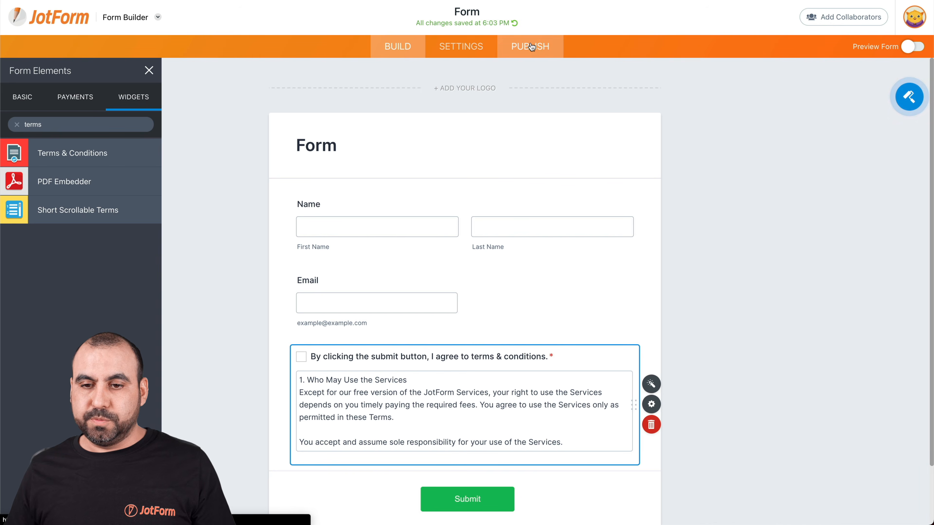
{"action": "left_click", "coordinate": [530, 48]}
{"action": "left_click", "coordinate": [486, 180]}
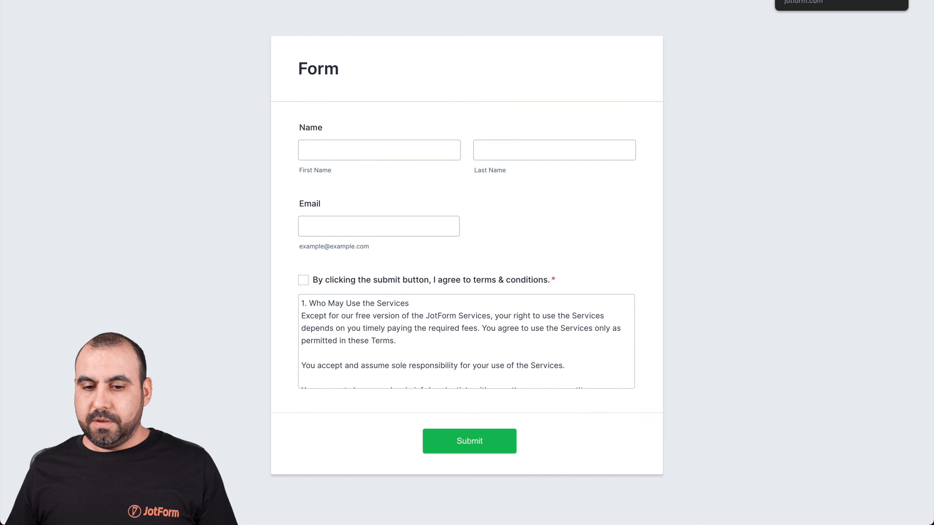
{"action": "left_click", "coordinate": [479, 284]}
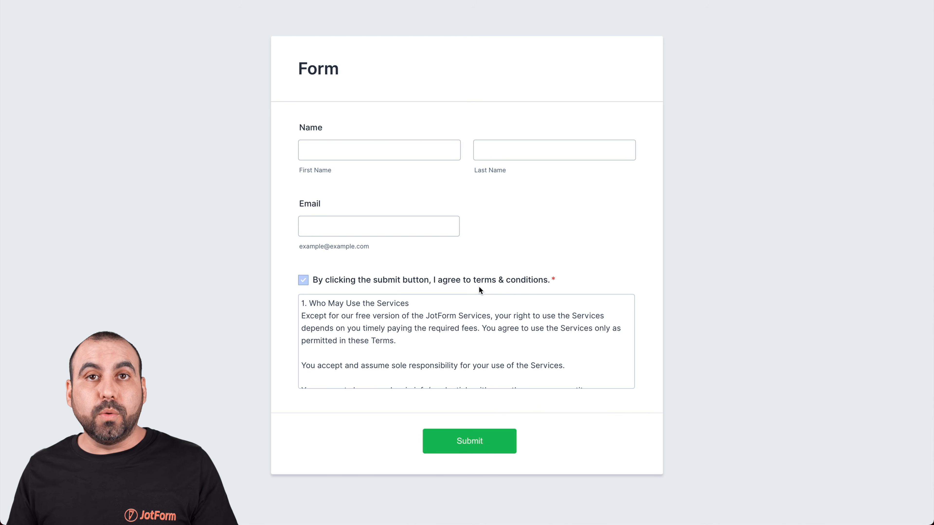
{"action": "left_click", "coordinate": [479, 286]}
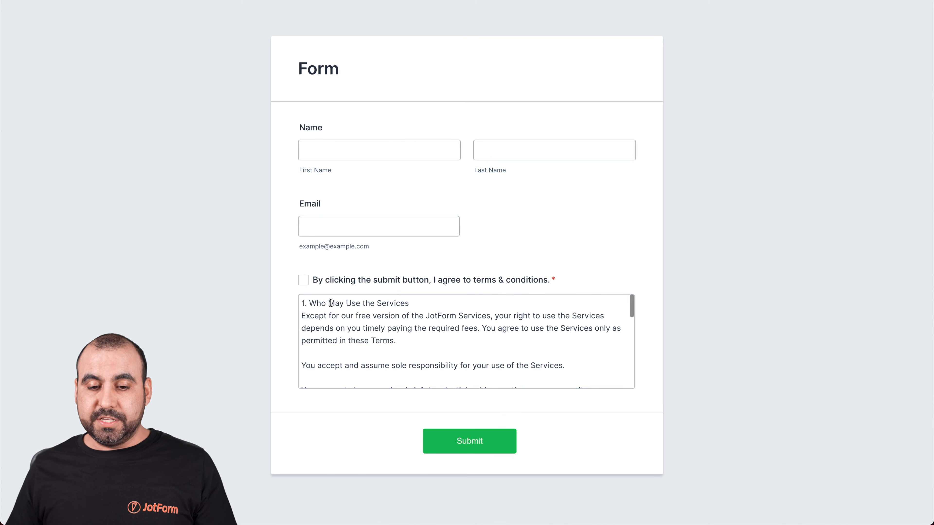
Fill in a sample first name, last name and email address
{"action": "left_click", "coordinate": [367, 159]}
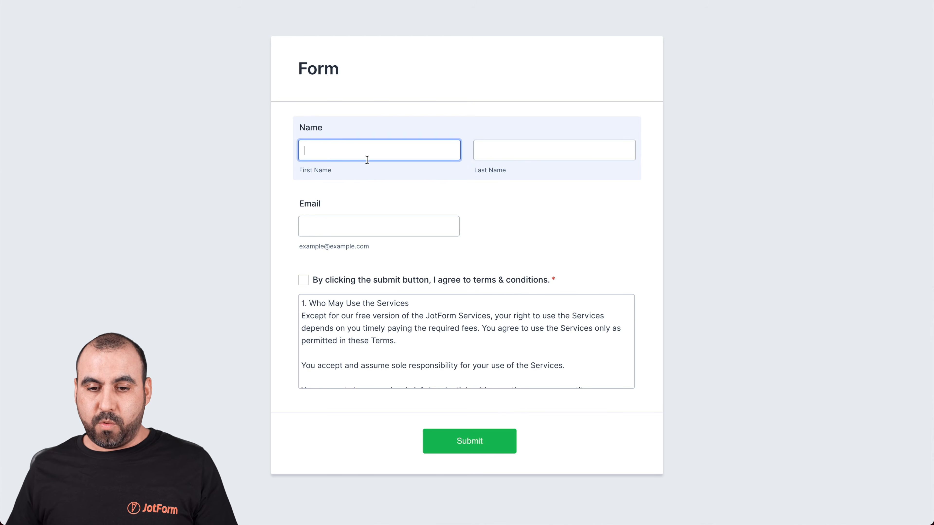
{"action": "key", "text": "Tab"}
{"action": "key", "text": "Tab"}
{"action": "type", "text": "test@"}
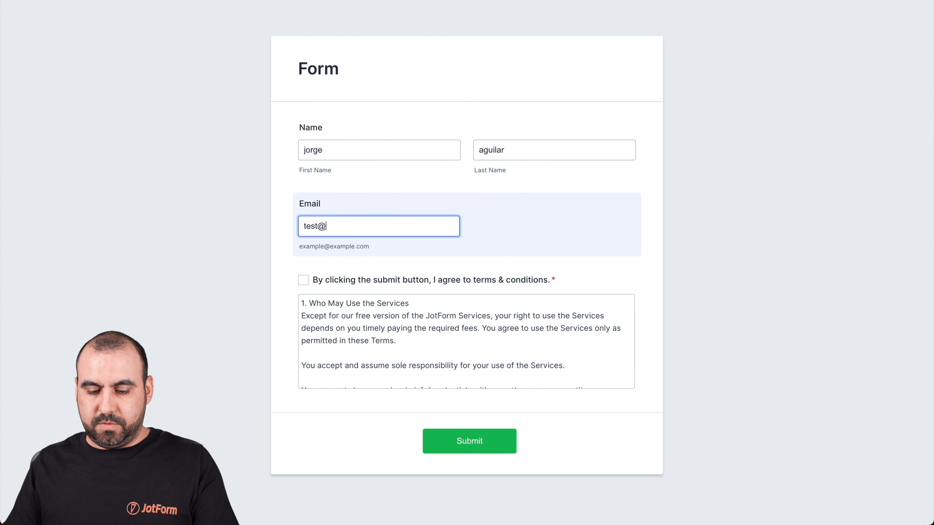
{"action": "type", "text": "test.com"}
Scroll through the terms, tick the agreement checkbox, and submit the form
{"action": "left_click", "coordinate": [308, 283]}
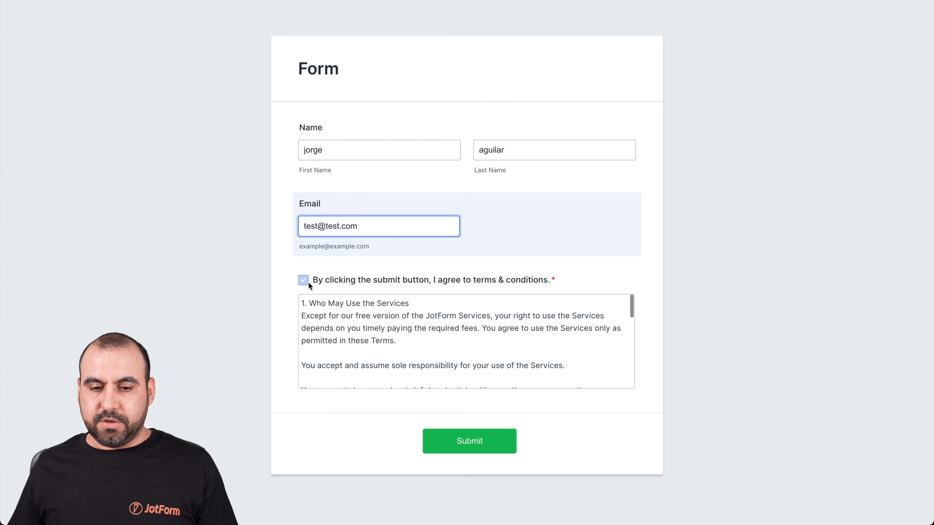
{"action": "left_click", "coordinate": [306, 281]}
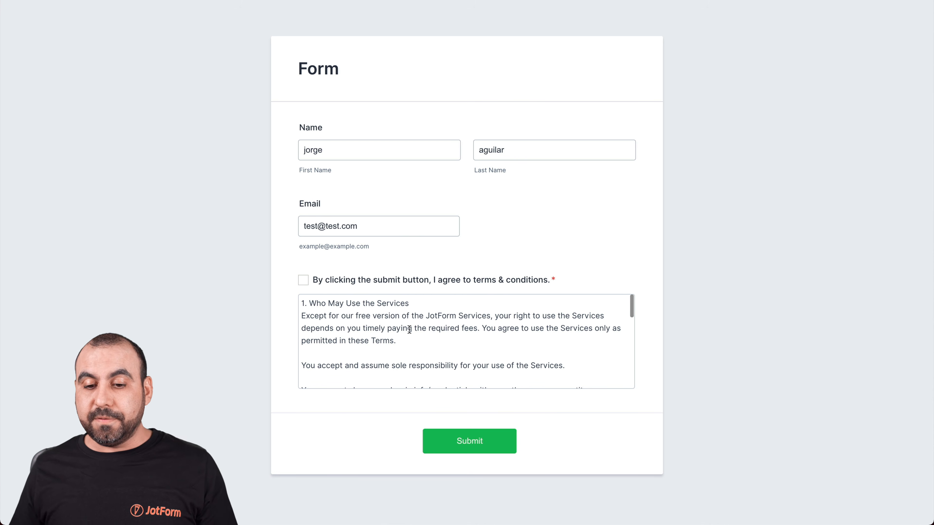
{"action": "scroll", "coordinate": [458, 340], "scroll_direction": "down", "scroll_amount": 15}
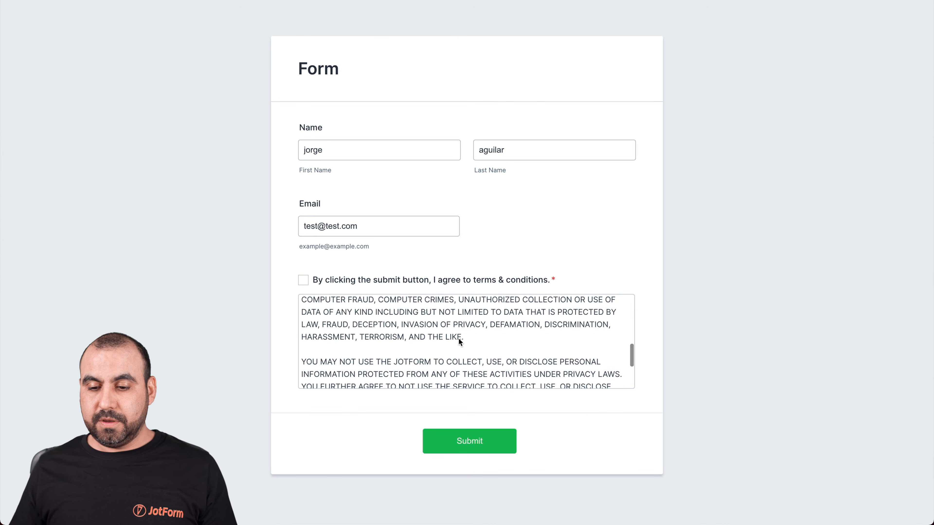
{"action": "scroll", "coordinate": [458, 339], "scroll_direction": "down", "scroll_amount": 2}
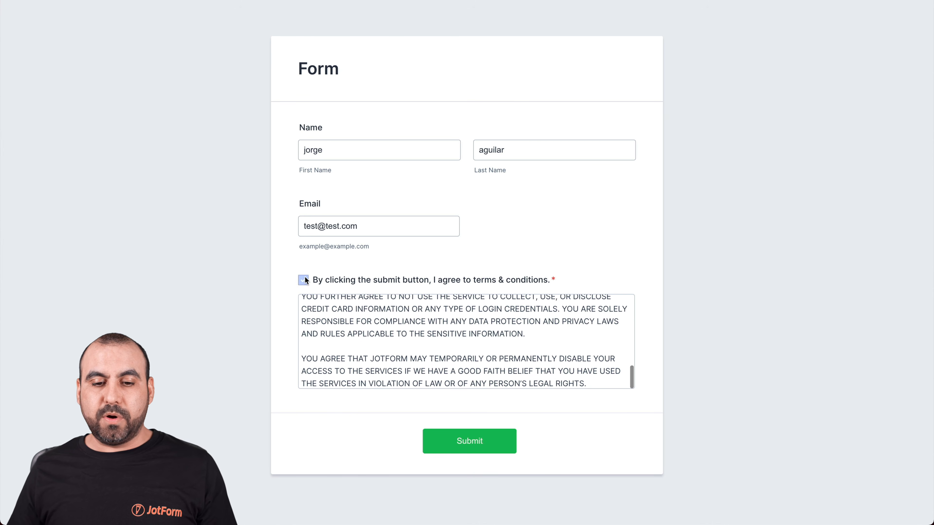
{"action": "left_click", "coordinate": [467, 440]}
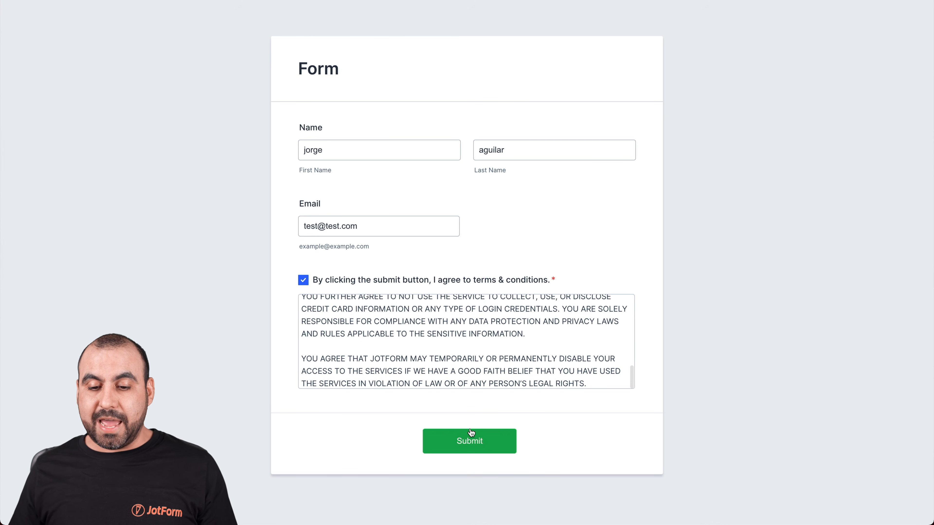